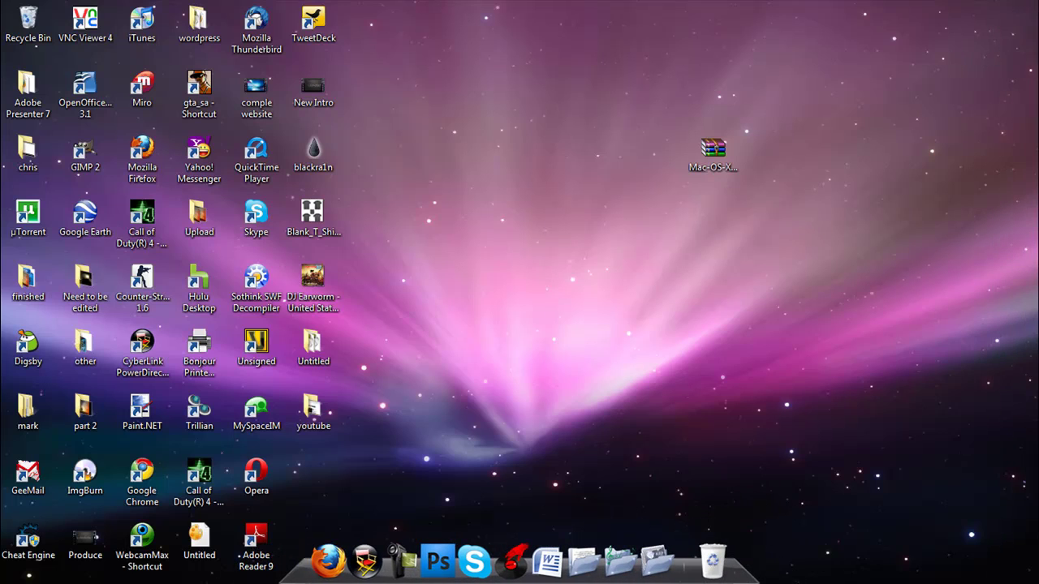
Step: Restore Firefox, visit the About and Download RocketDock pages, then close the Download RocketDock tab
click(1036, 63)
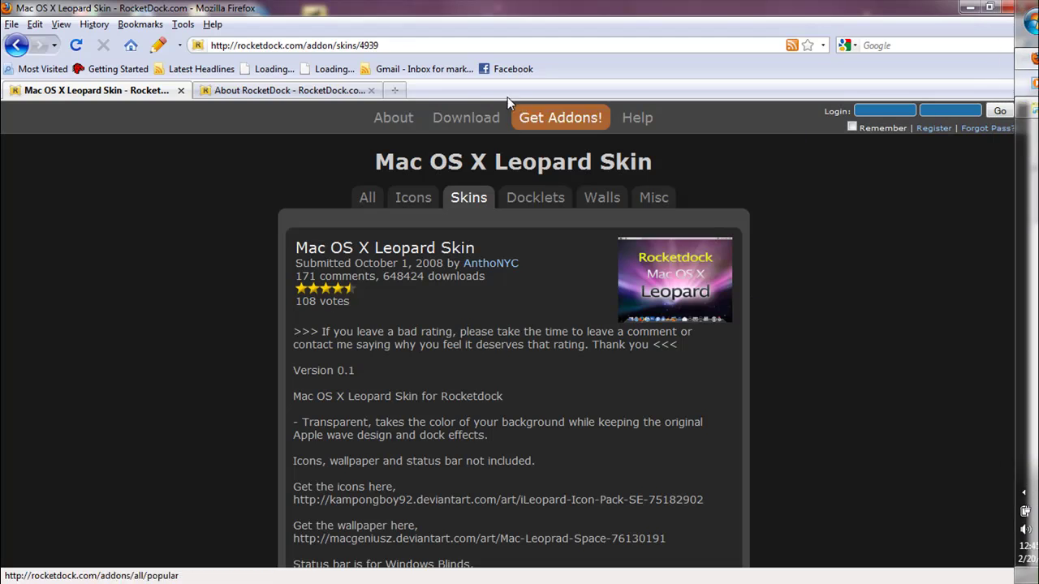
click(228, 92)
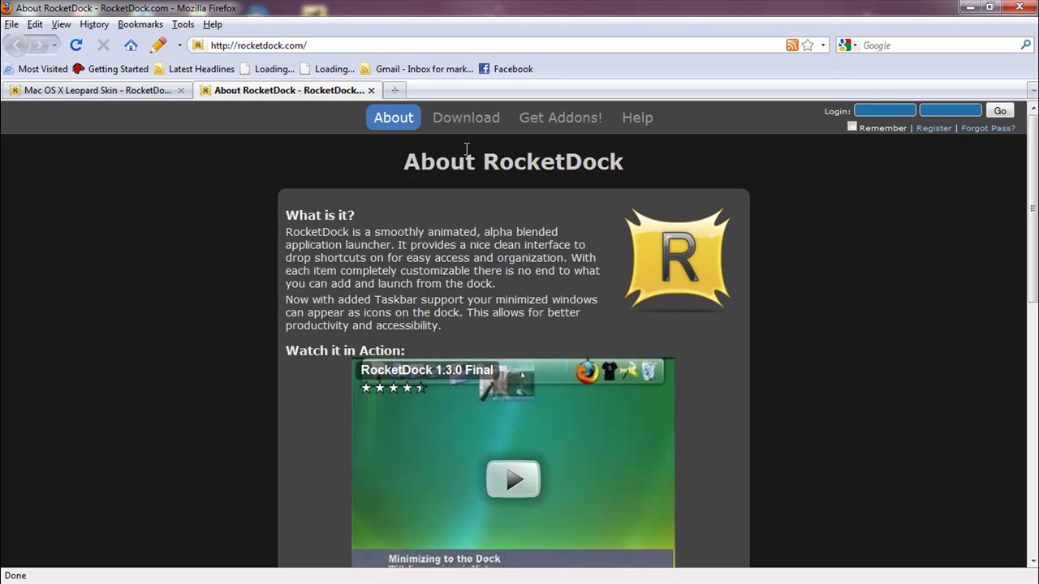
click(461, 120)
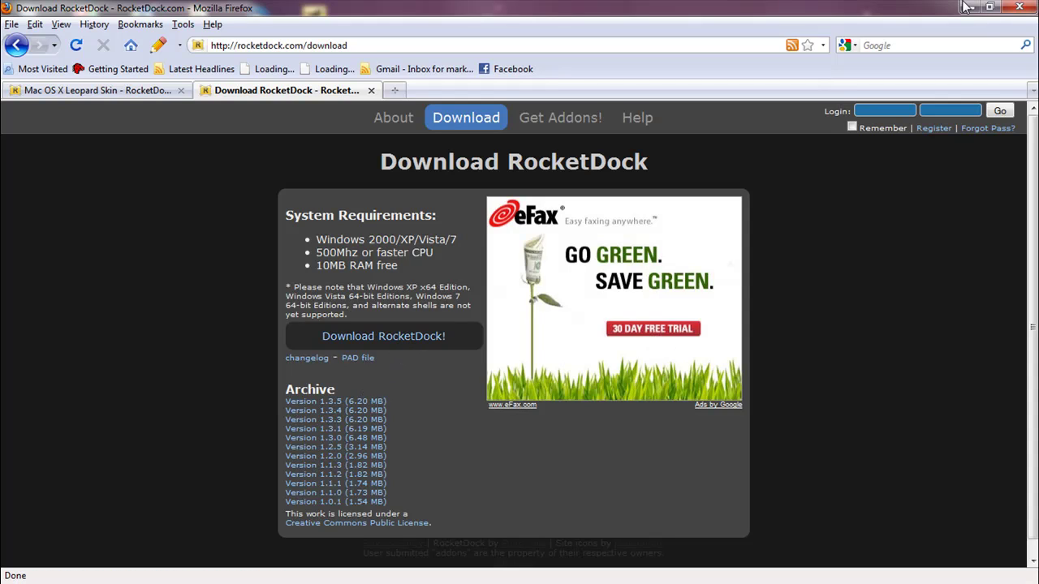
click(370, 90)
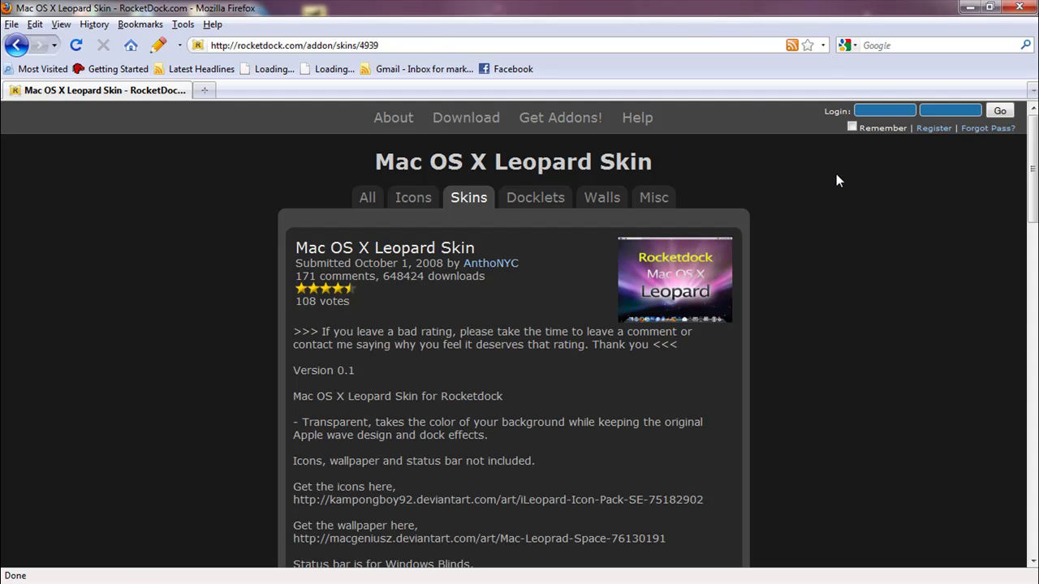
Step: Scroll to Download File! for Mac-OS-X-Leopard-1.zip and cancel the download prompt
mouse_move(1037, 173)
drag(1030, 163, 1028, 183)
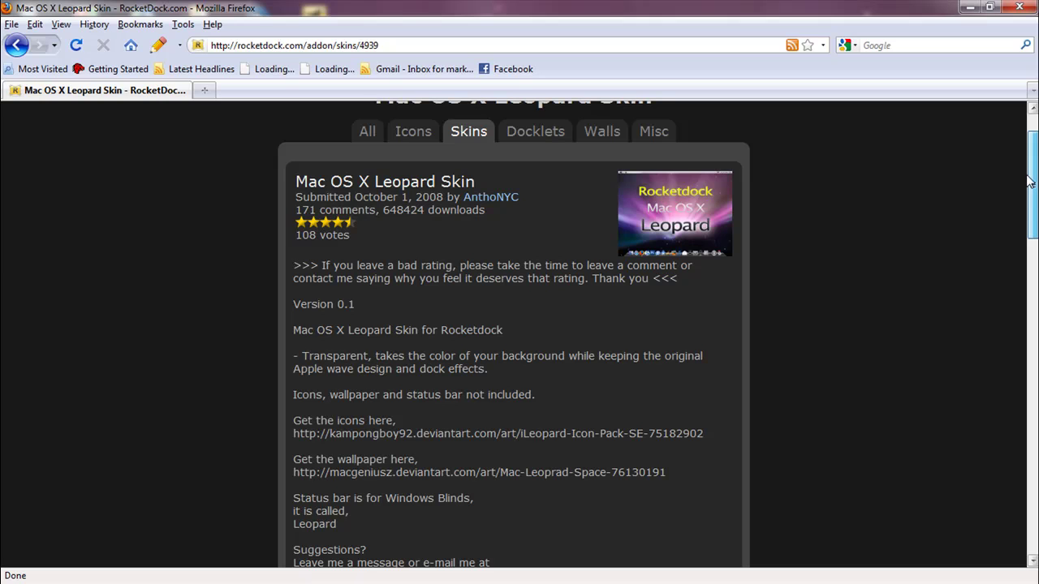
drag(1029, 183, 1028, 233)
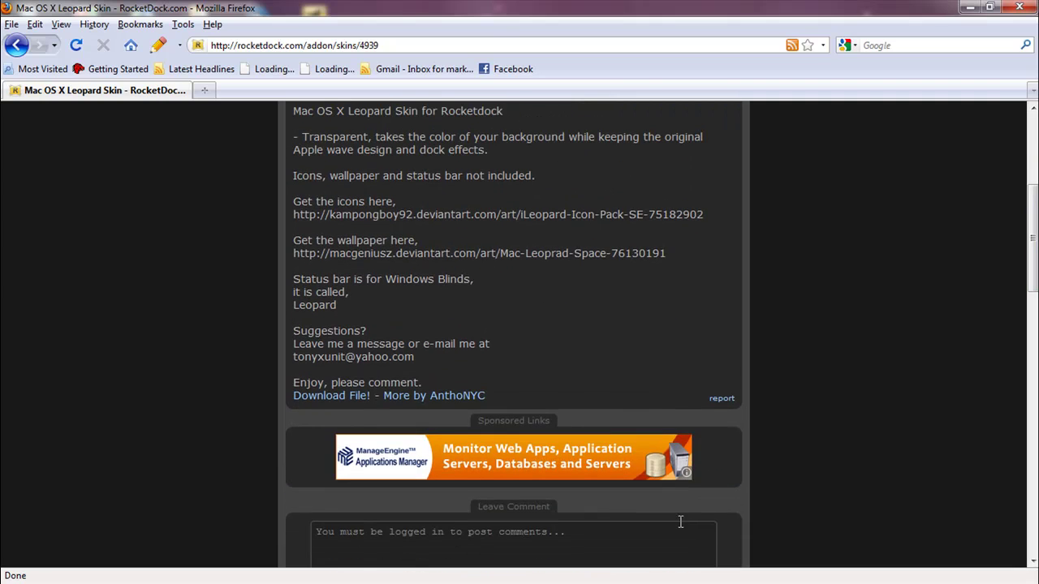
click(326, 398)
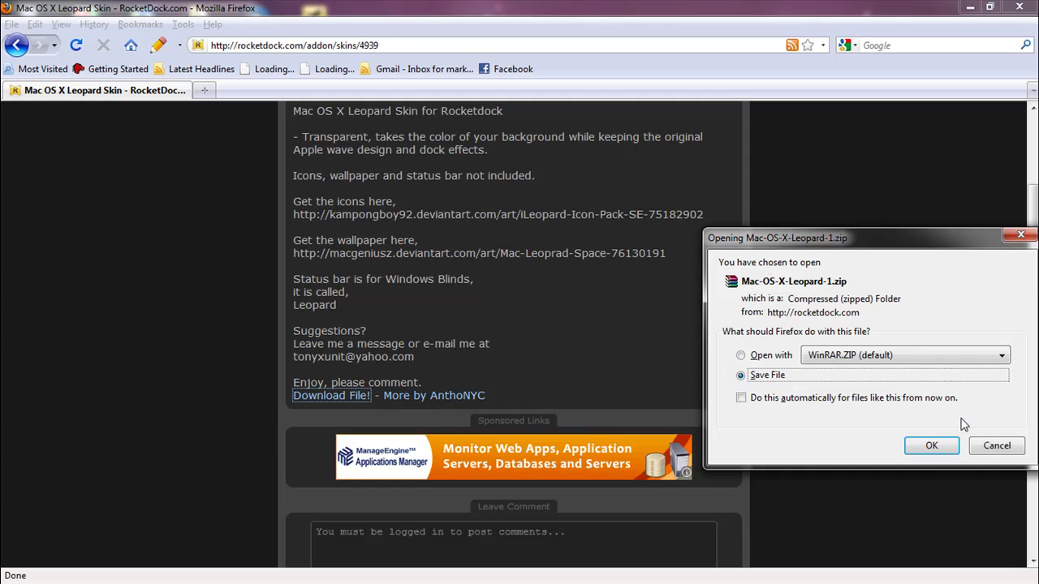
click(1003, 446)
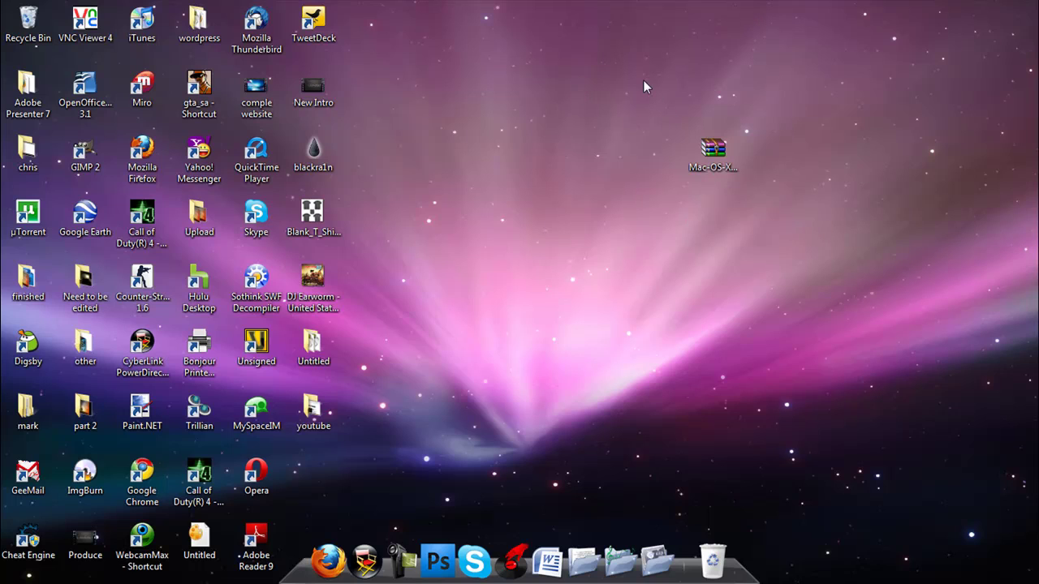
Step: Extract the Mac-OS-X-Leopard zip onto the desktop with Extract Here
drag(646, 79, 686, 139)
right_click(696, 149)
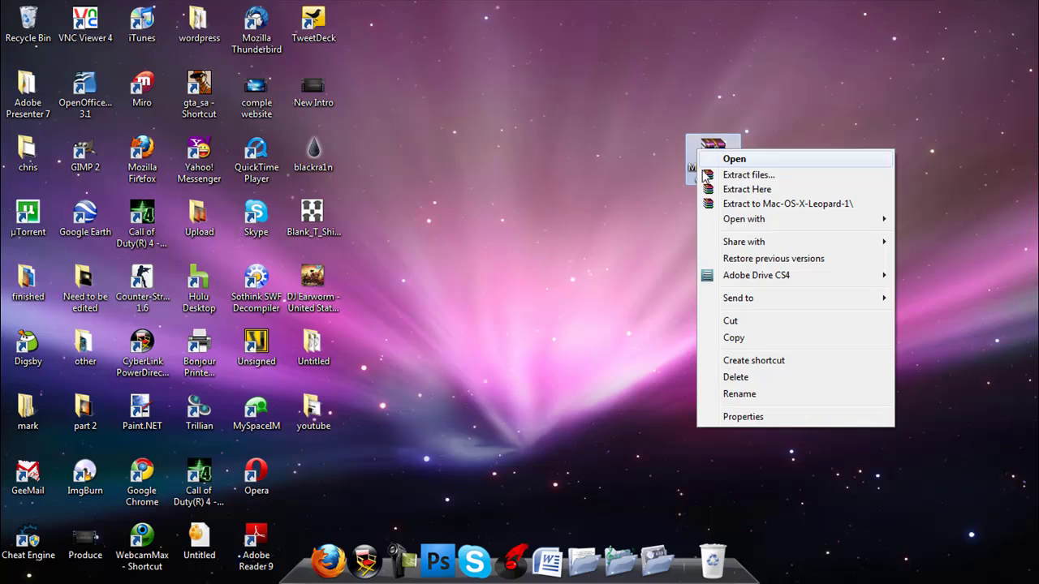
click(737, 193)
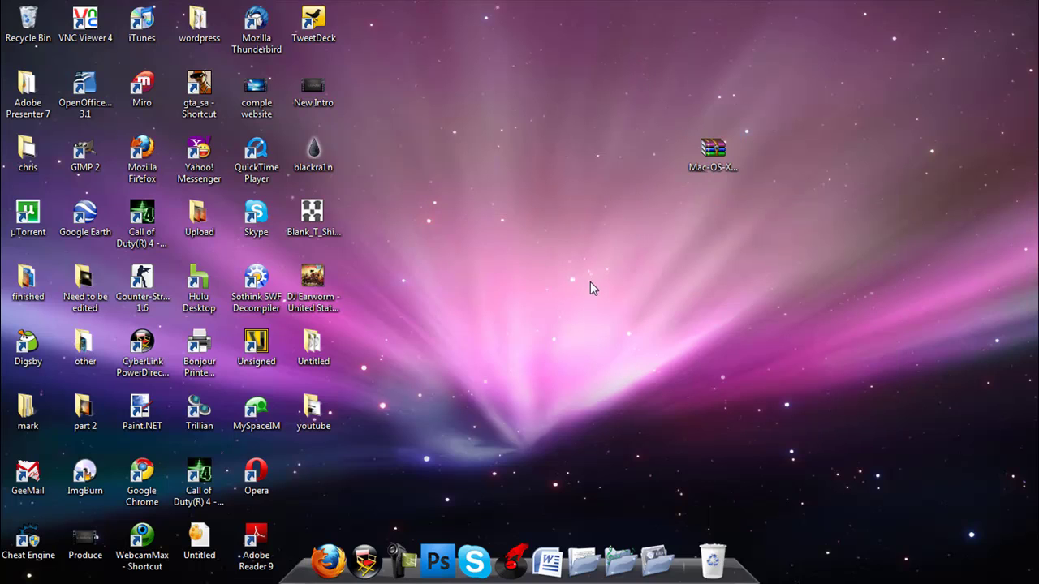
Step: Move the extracted Mac OS X Leopard folder beside the zip, view its contents, and close it
drag(313, 481, 643, 163)
mouse_move(659, 195)
double_click(654, 174)
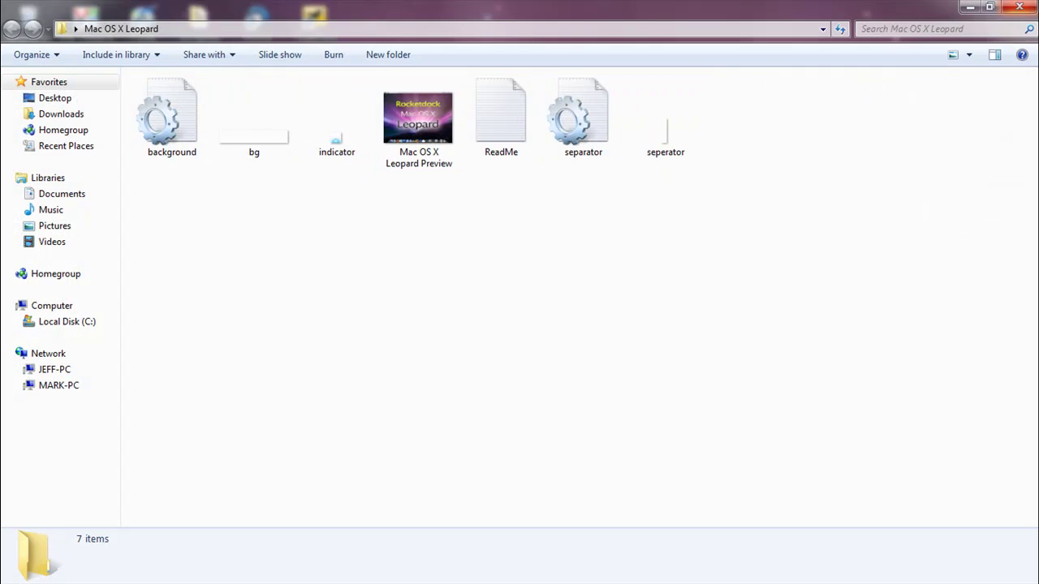
click(1019, 11)
click(625, 211)
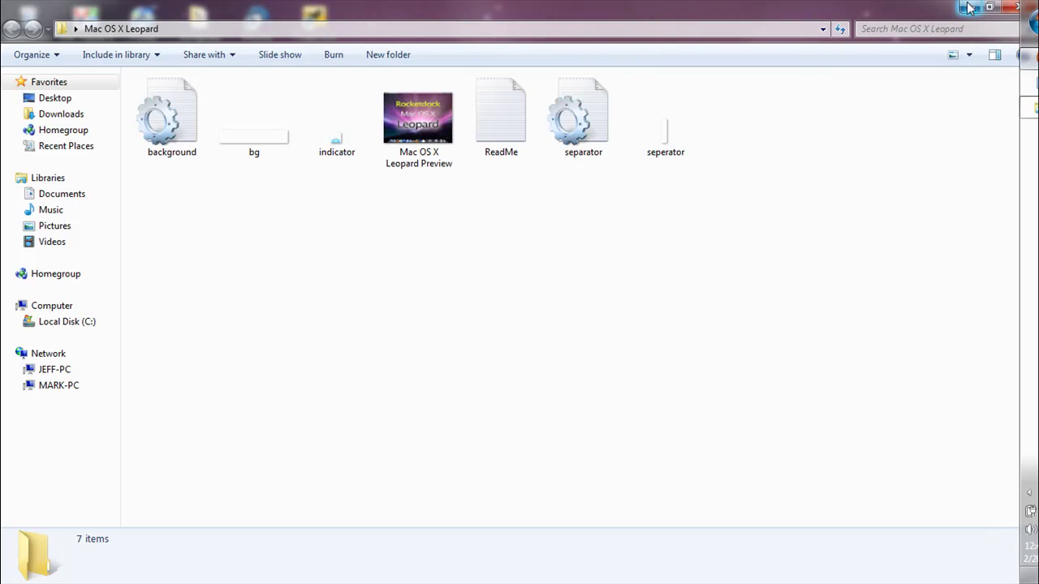
click(1019, 9)
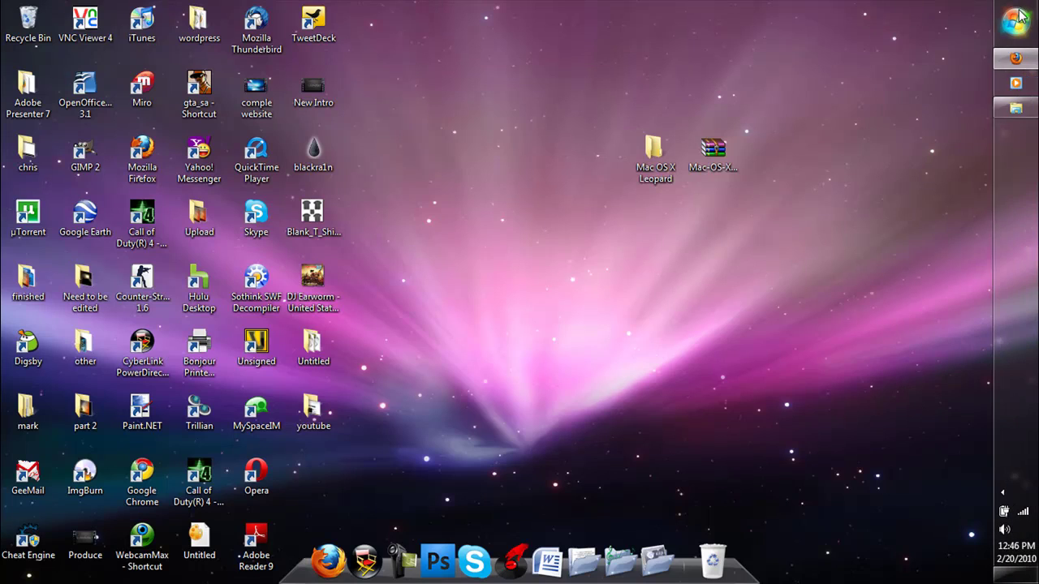
Step: Browse through Computer and Local Disk (C:) into Program Files (x86)
click(1016, 22)
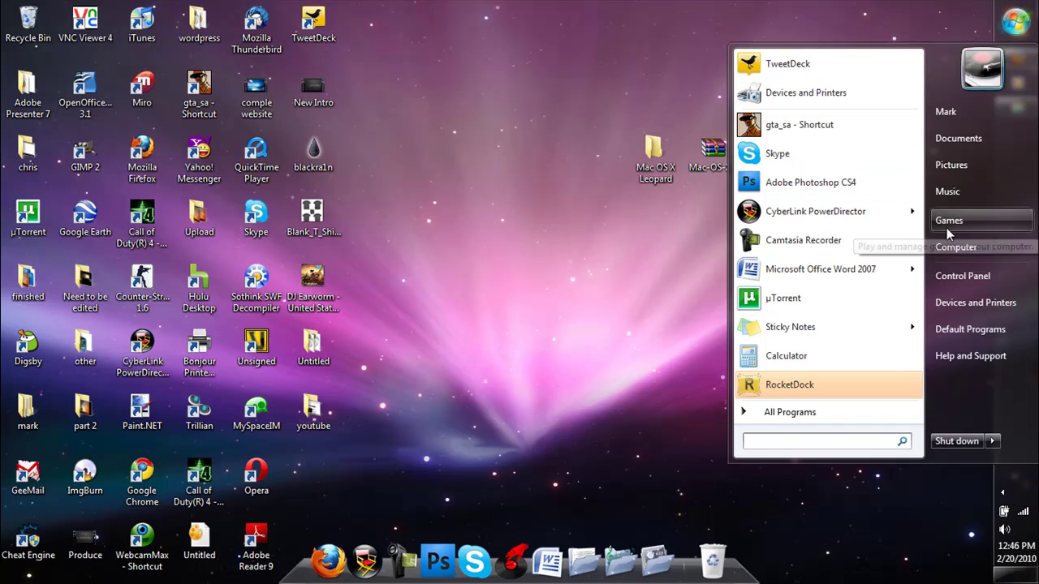
click(954, 247)
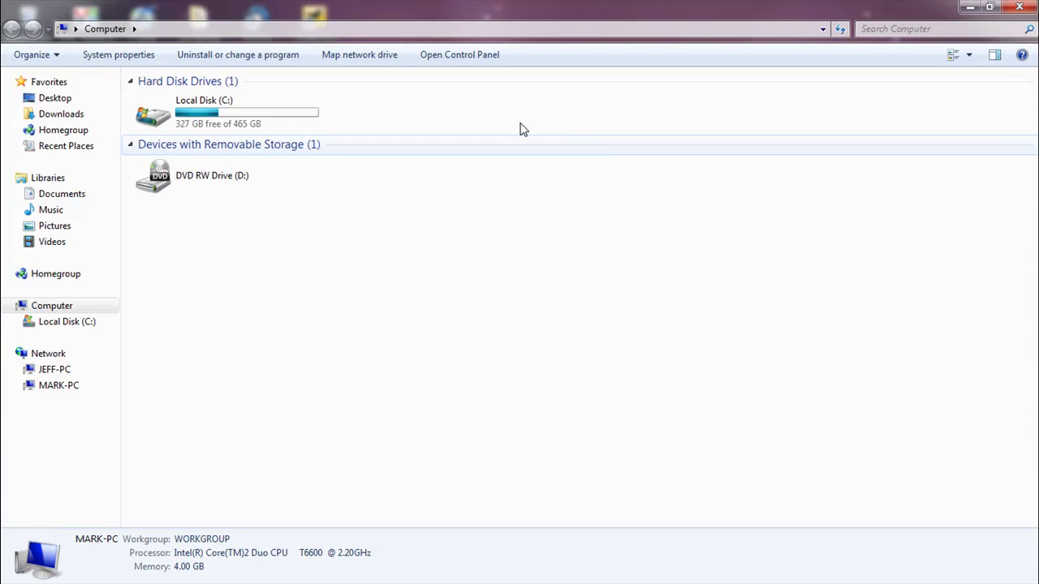
double_click(207, 130)
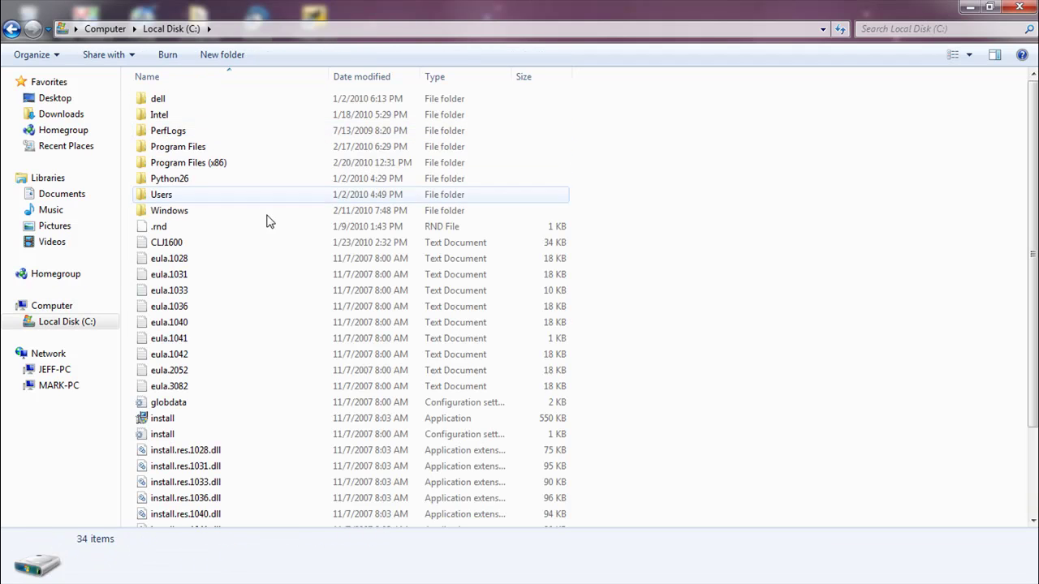
double_click(215, 165)
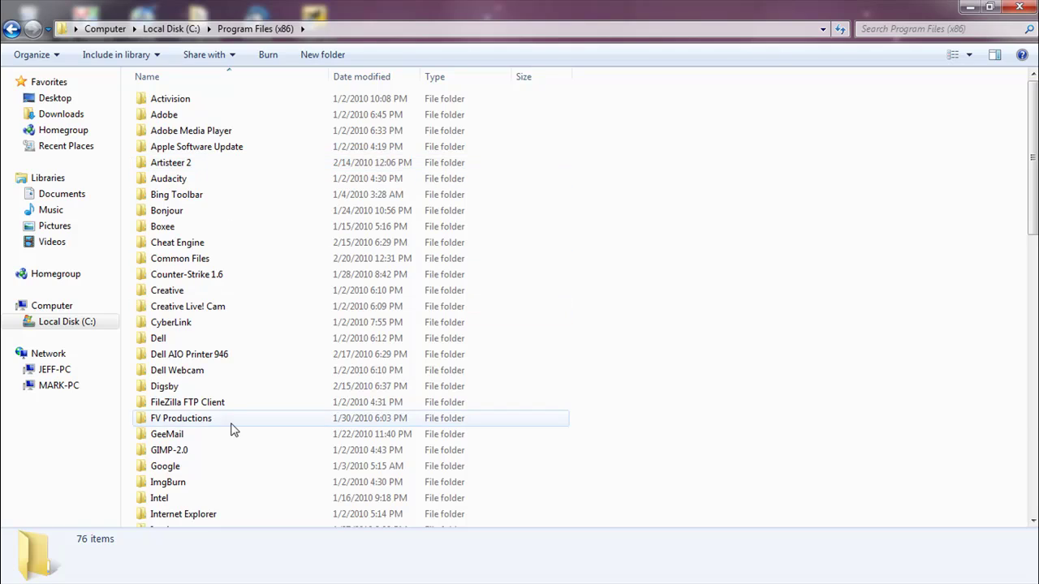
Step: Open RocketDock\Skins to show its 31 skin folders
key(r)
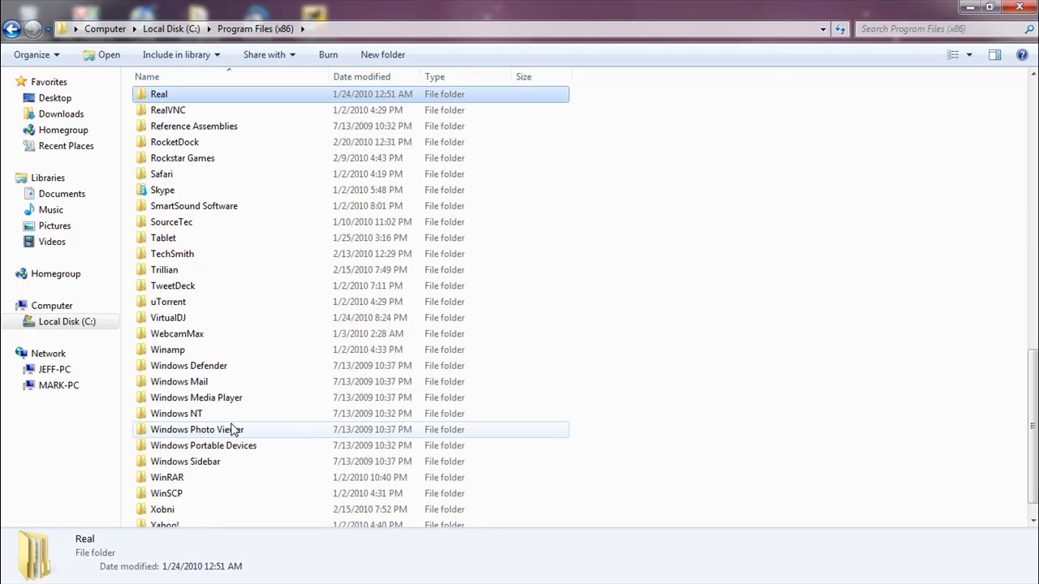
click(235, 143)
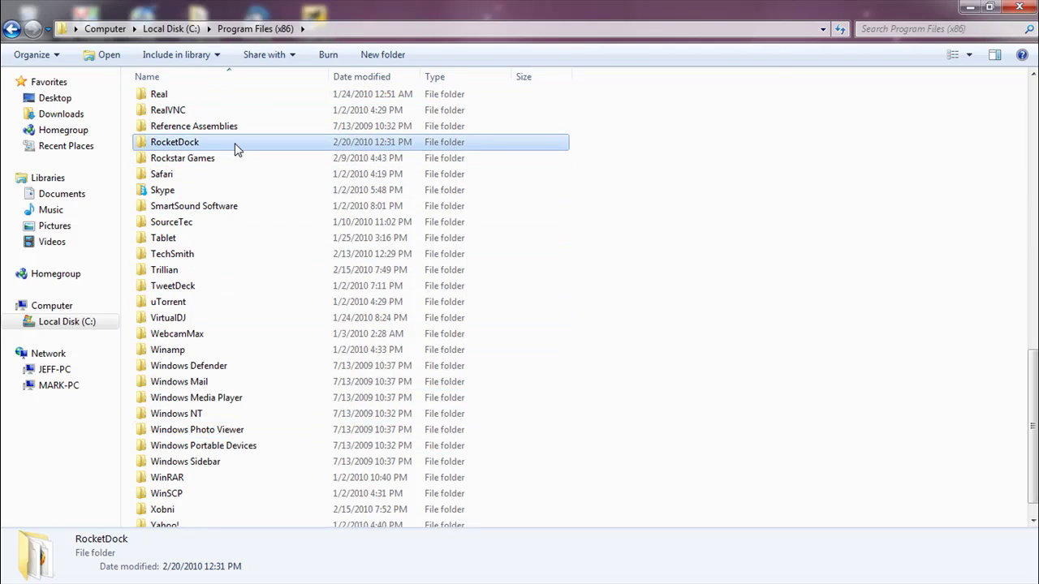
double_click(234, 142)
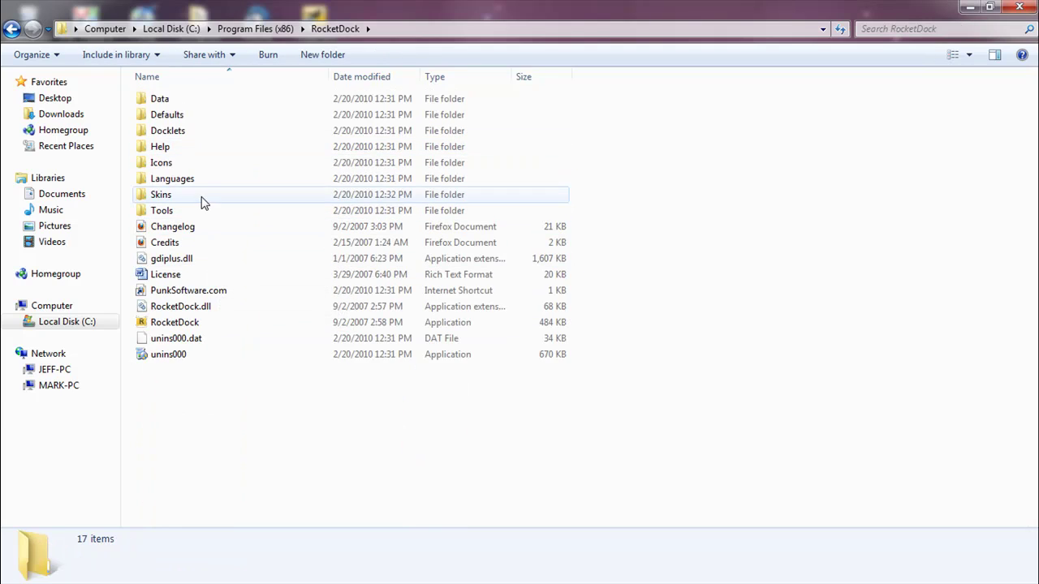
double_click(203, 201)
click(204, 202)
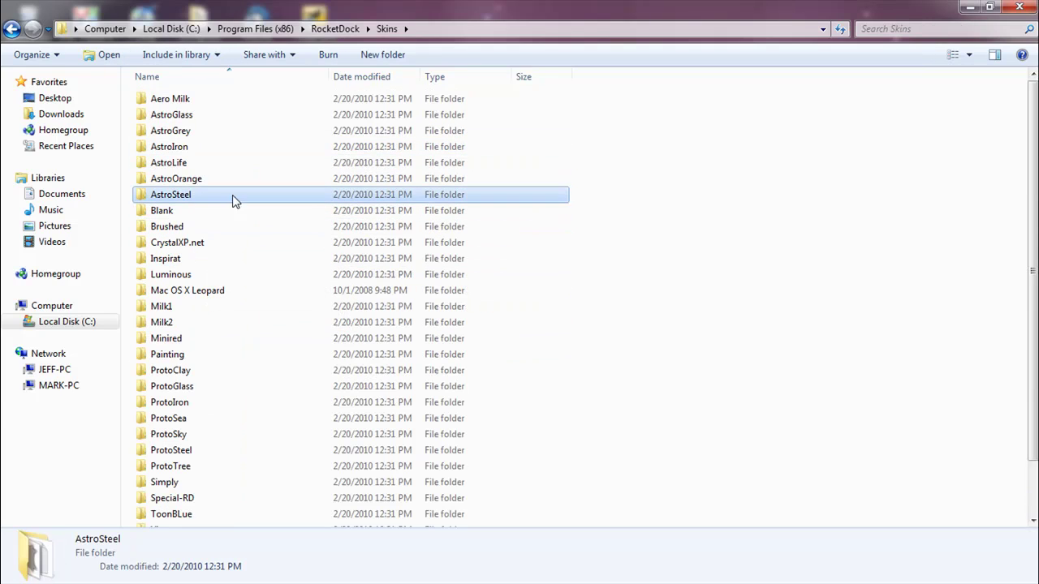
click(624, 280)
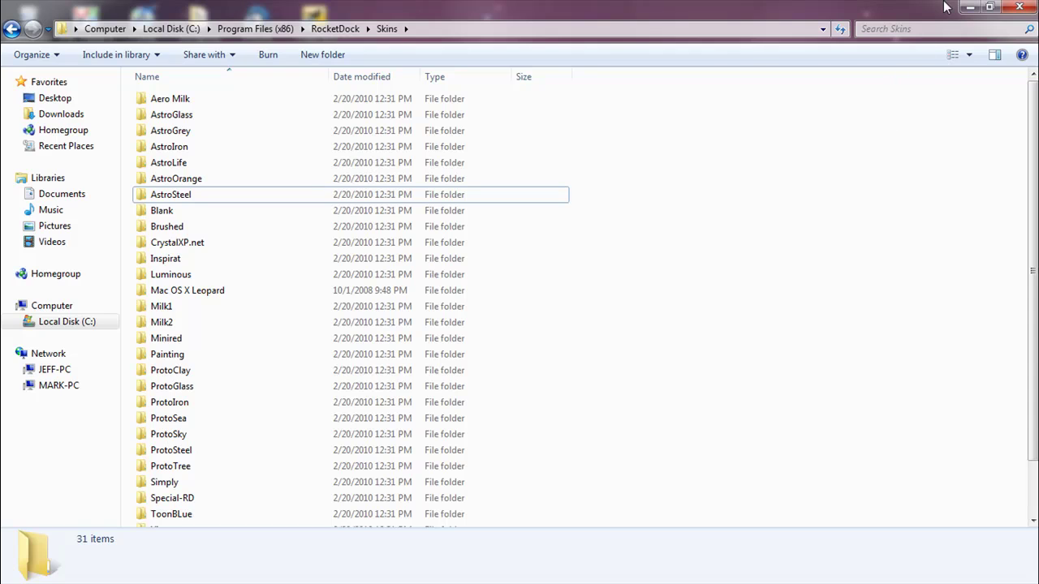
Step: Move the Skins window left, drag the desktop Mac OS X Leopard folder in, and decline the folder replace
drag(945, 6, 524, 33)
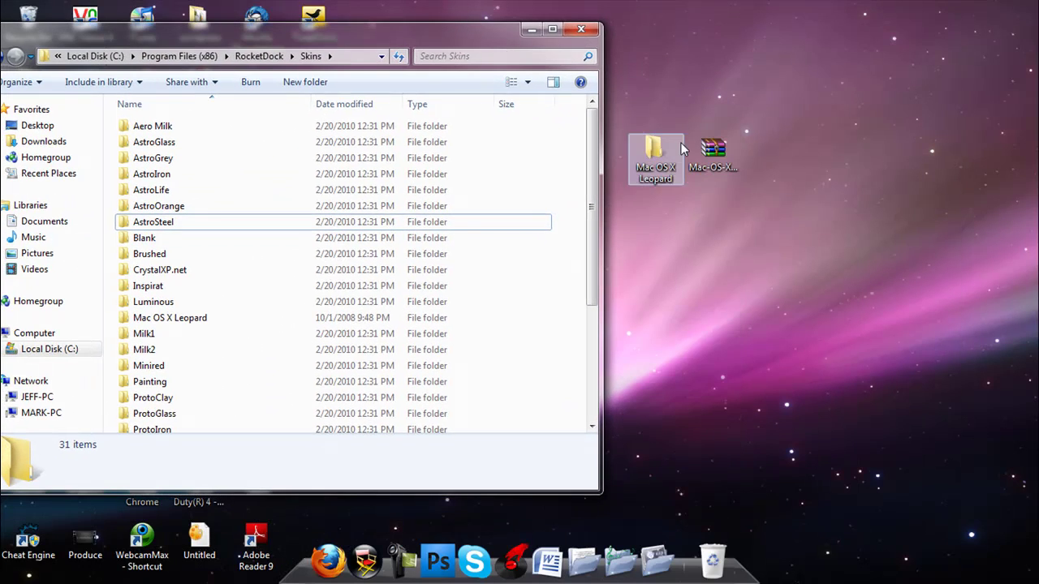
drag(594, 189, 590, 364)
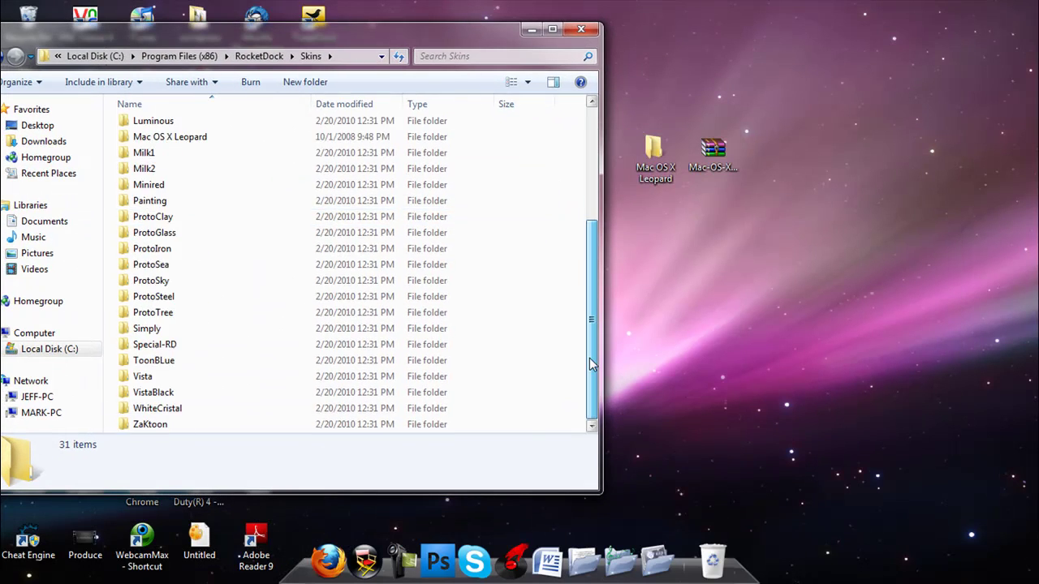
drag(655, 151, 571, 248)
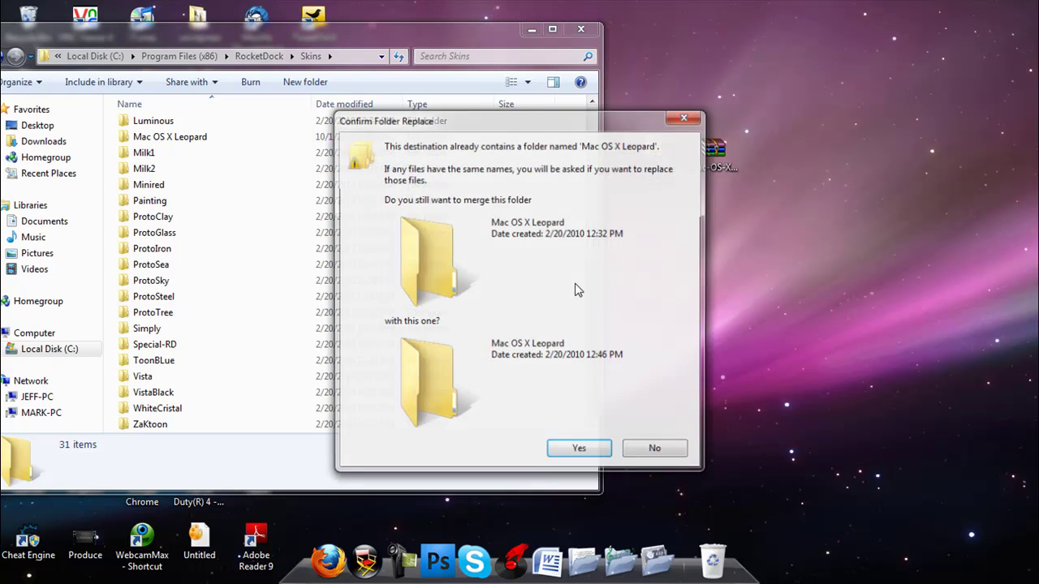
click(638, 455)
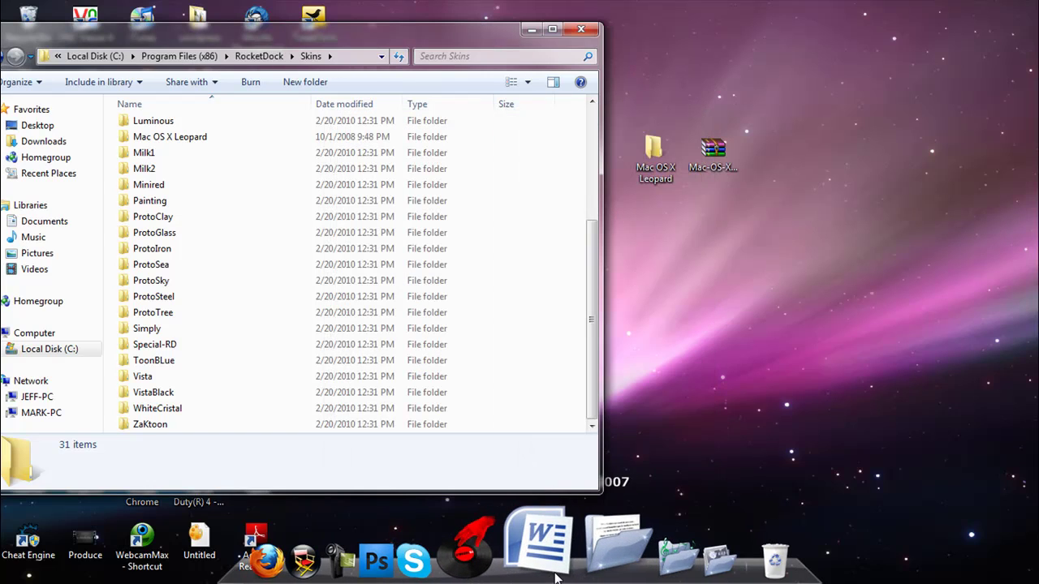
Step: Pick Mac OS X Leopard as the Style theme in RocketDock's Dock Settings and apply it
right_click(527, 578)
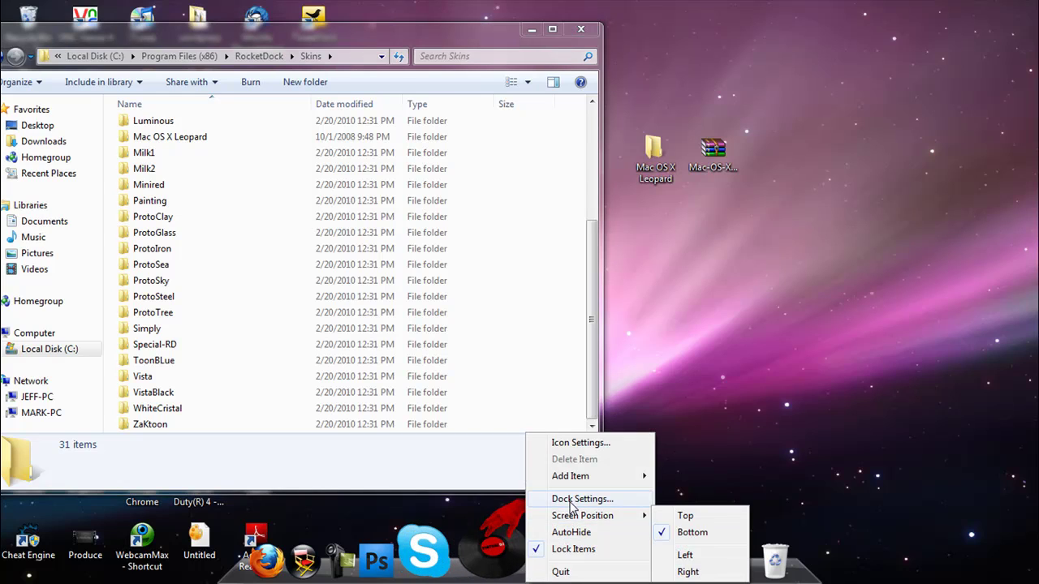
click(579, 500)
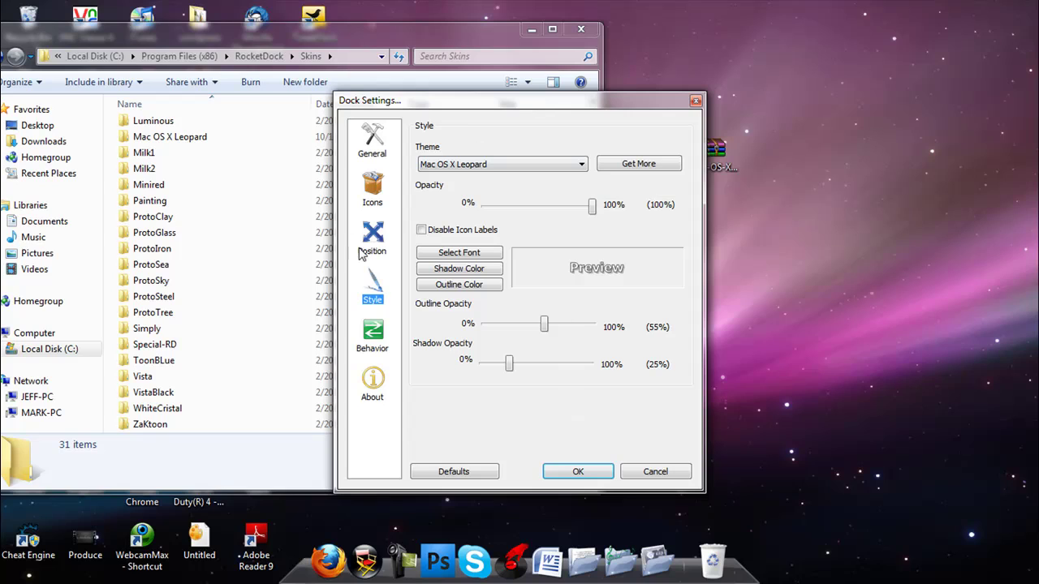
click(475, 165)
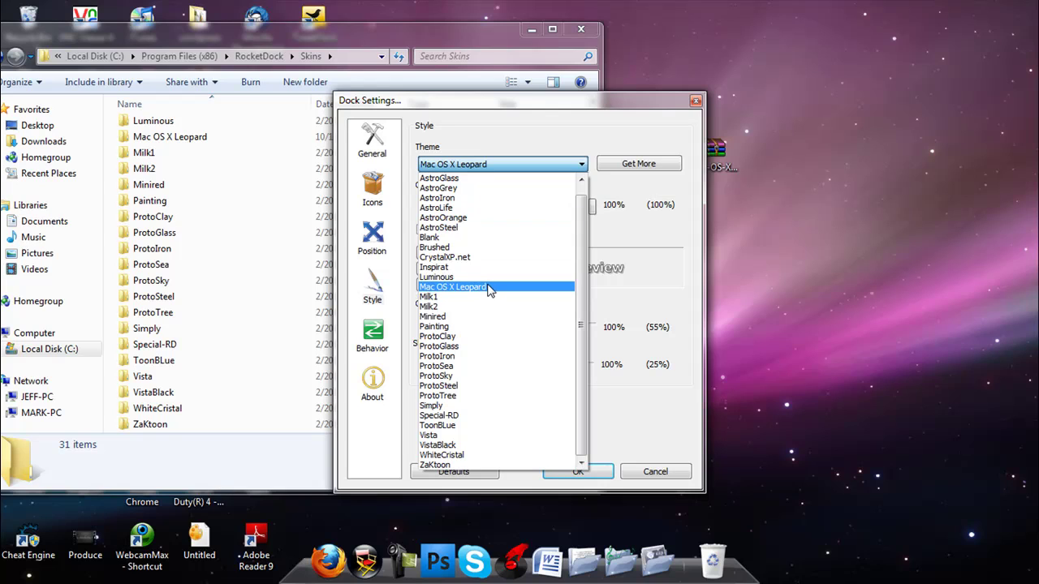
click(674, 442)
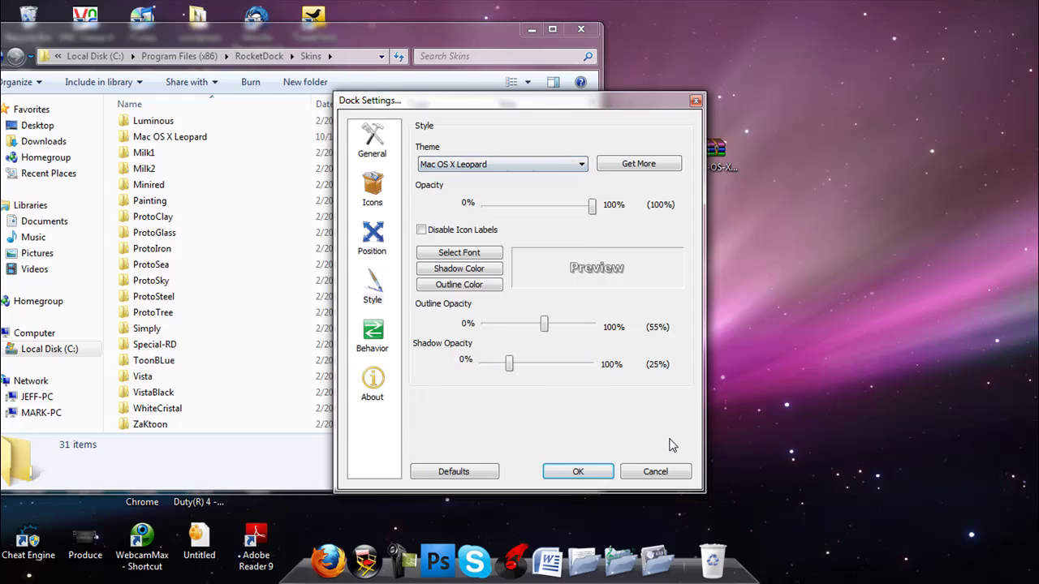
click(572, 476)
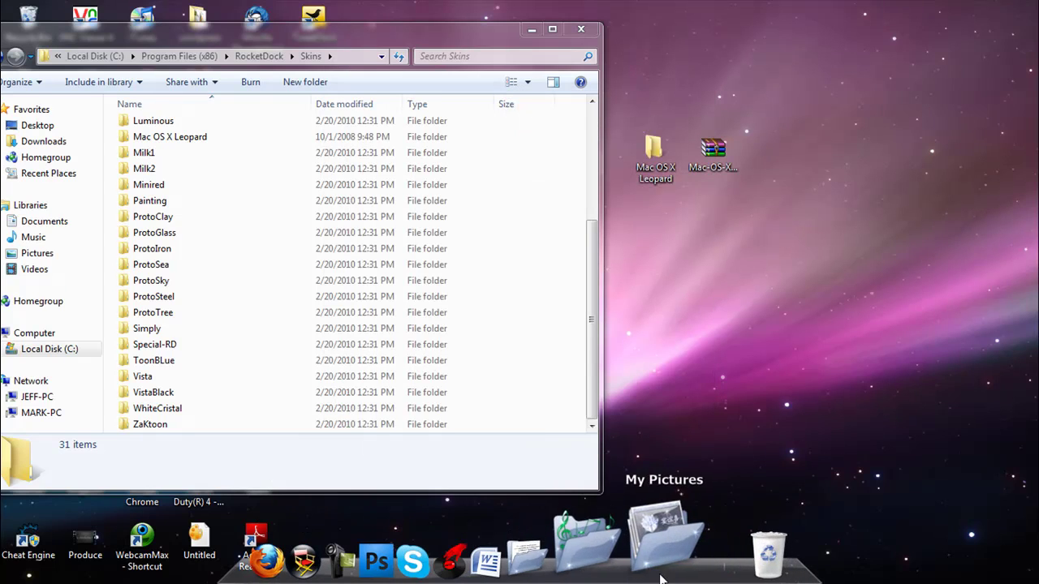
Step: Close the Skins window and switch the desktop to View > Medium icons
click(592, 34)
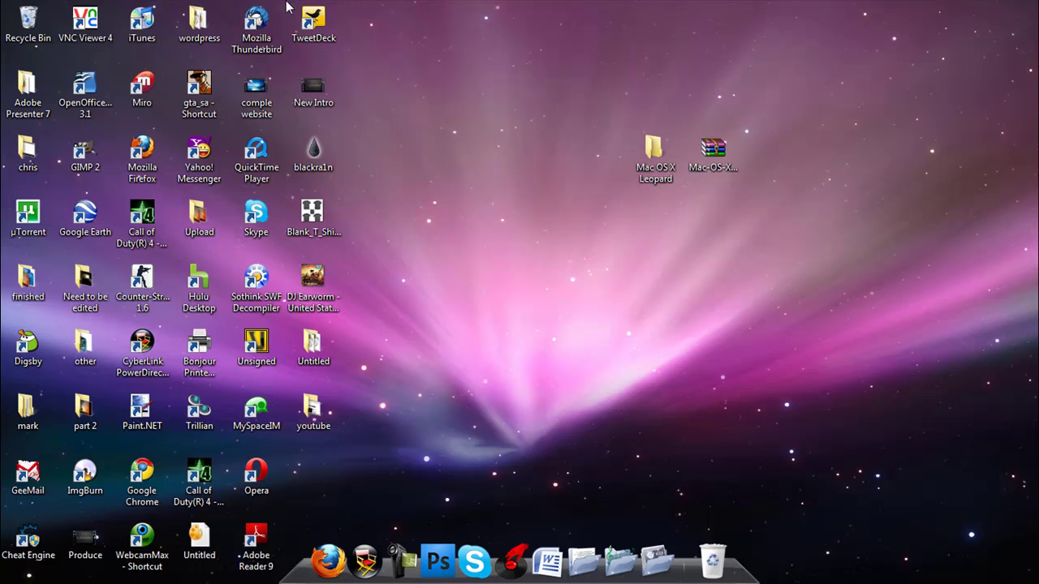
right_click(447, 166)
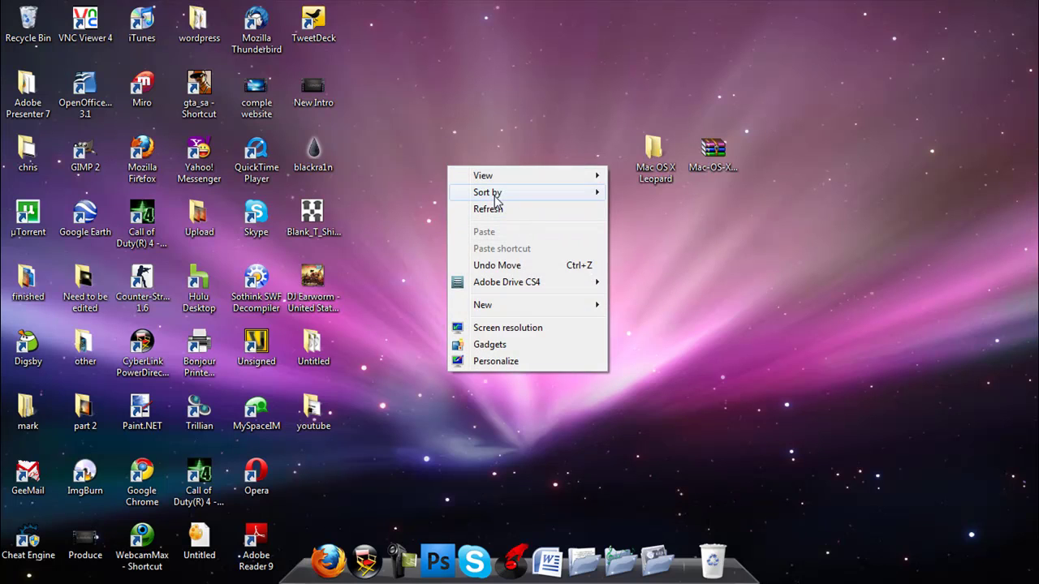
mouse_move(515, 179)
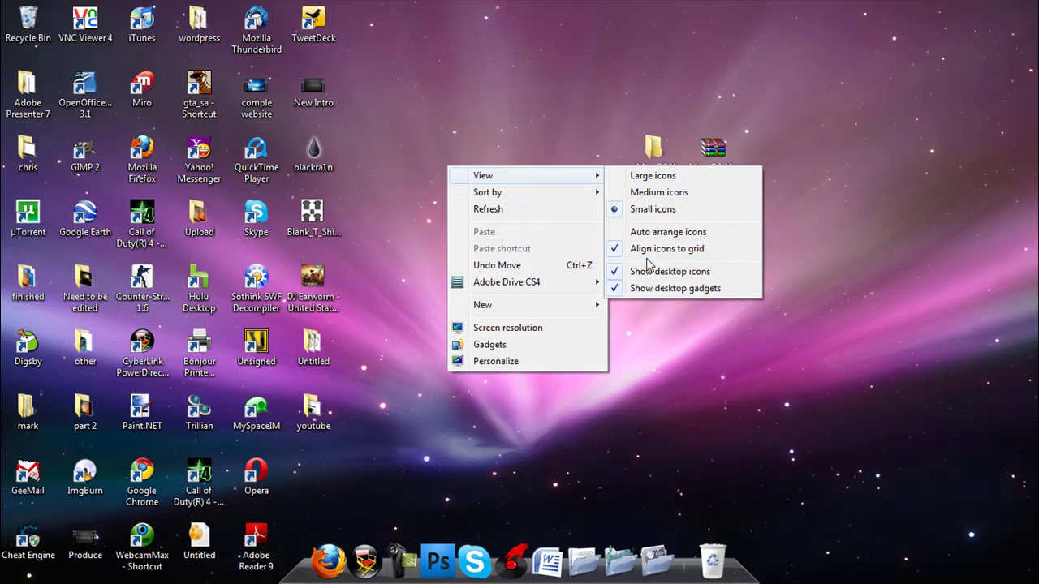
click(657, 192)
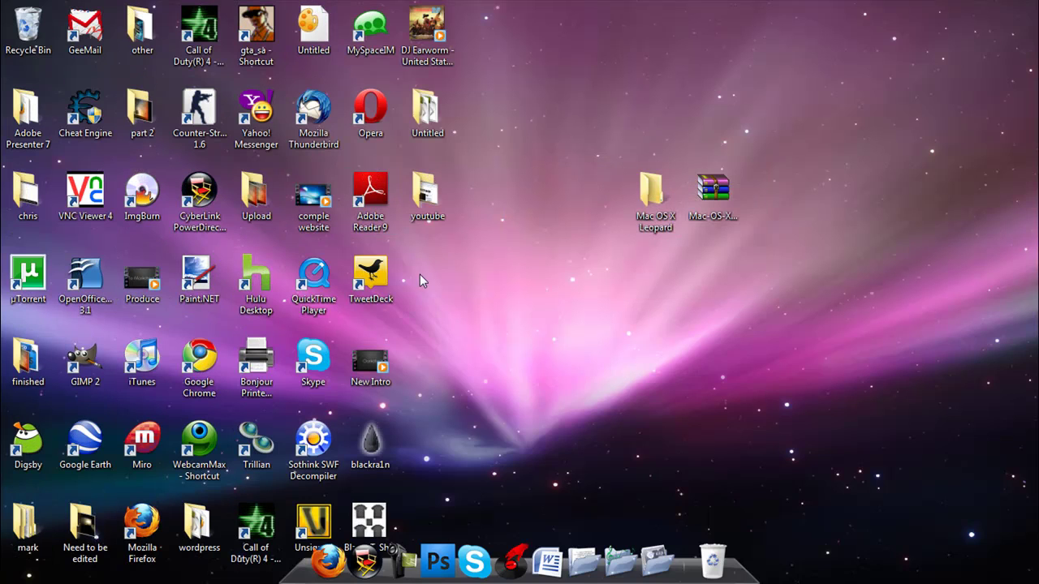